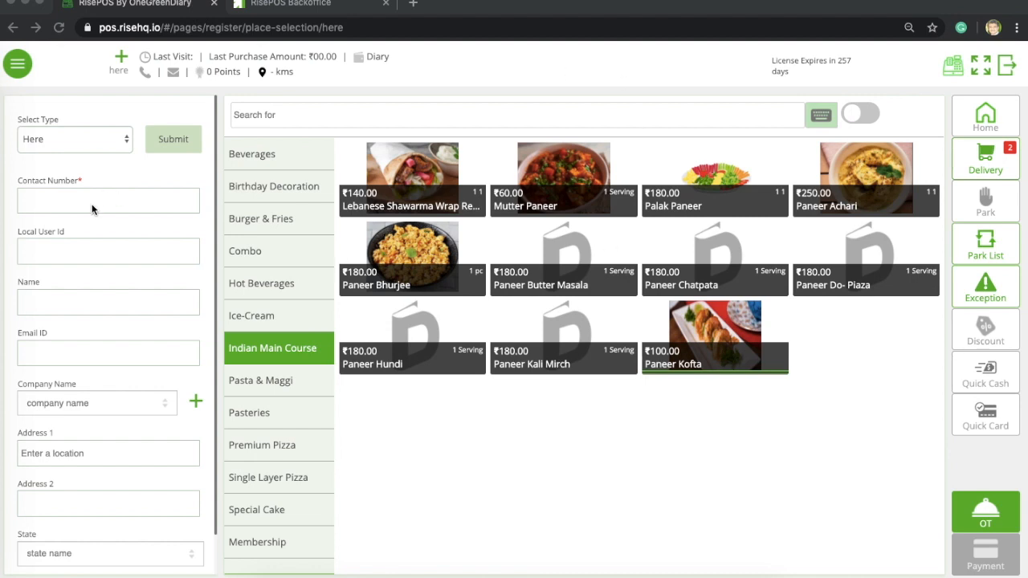
- Look up the customer by entering their contact number so their details fill in
click(59, 202)
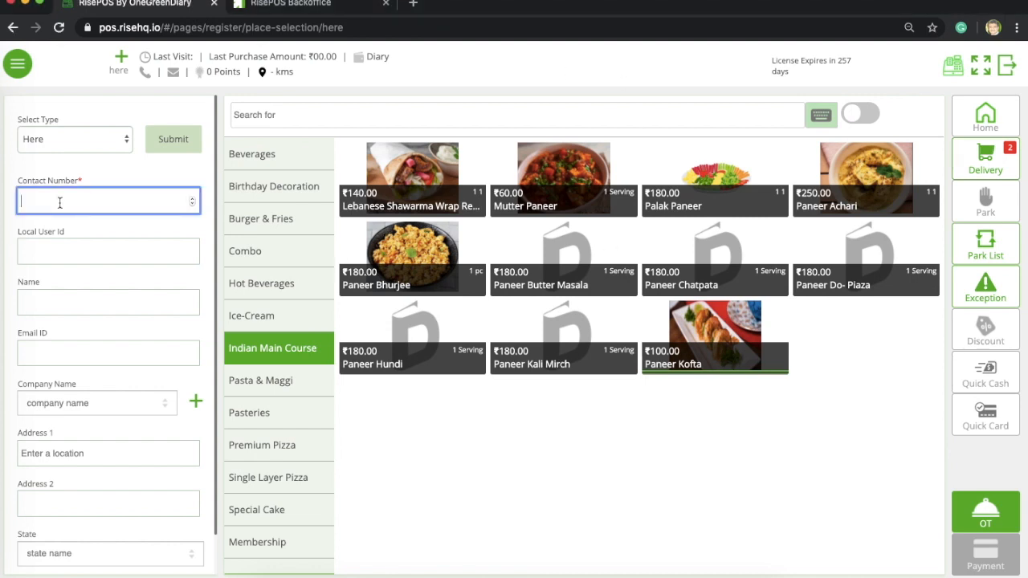
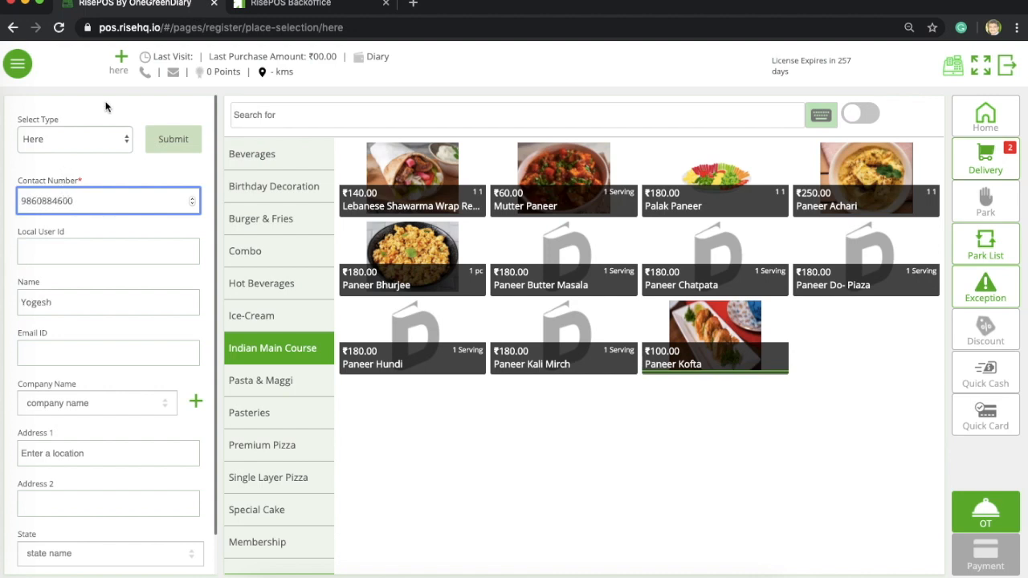
click(158, 163)
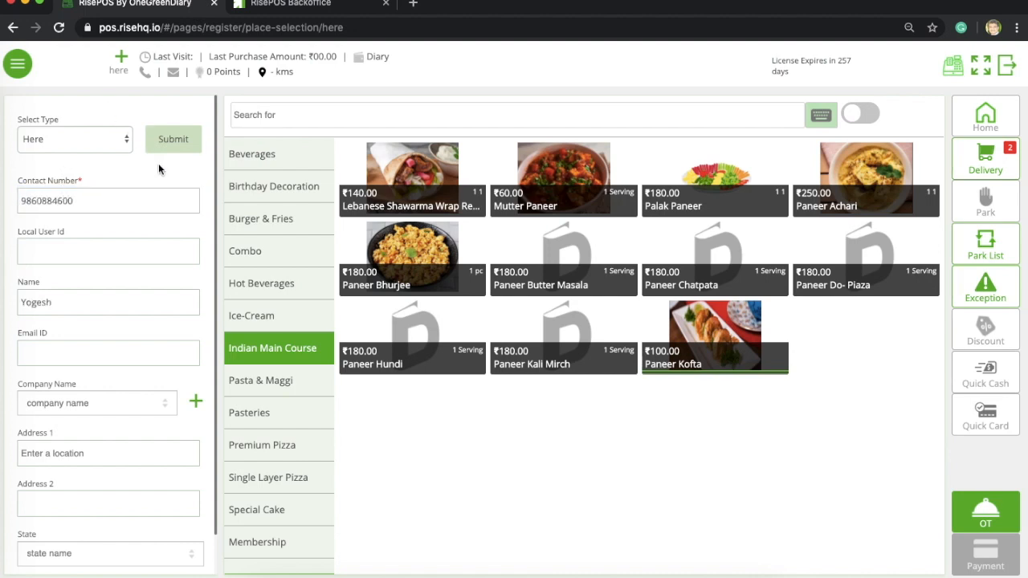
- Make it a Pickup order dated 21/04/2020 and submit the customer details
click(122, 142)
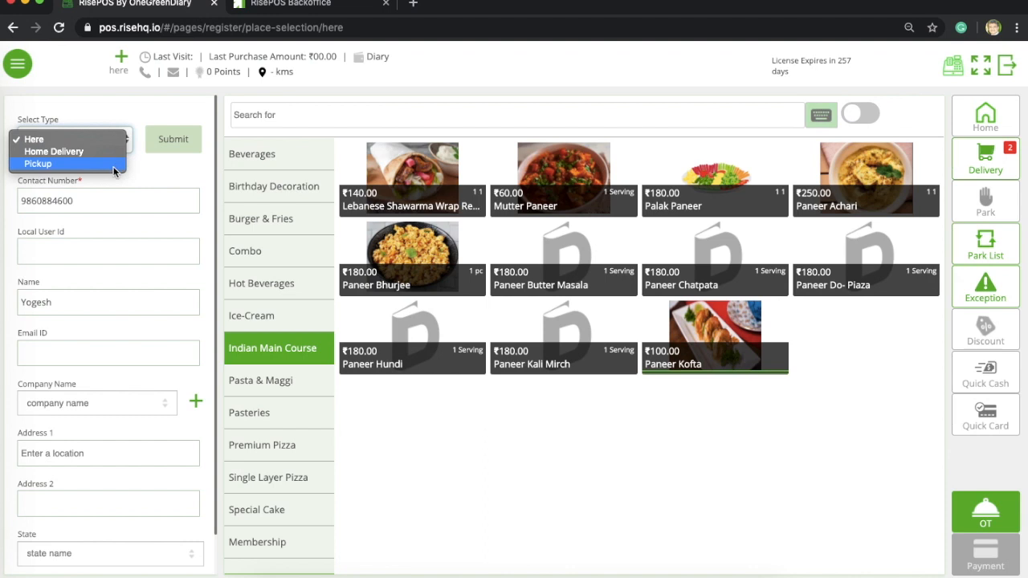
click(113, 167)
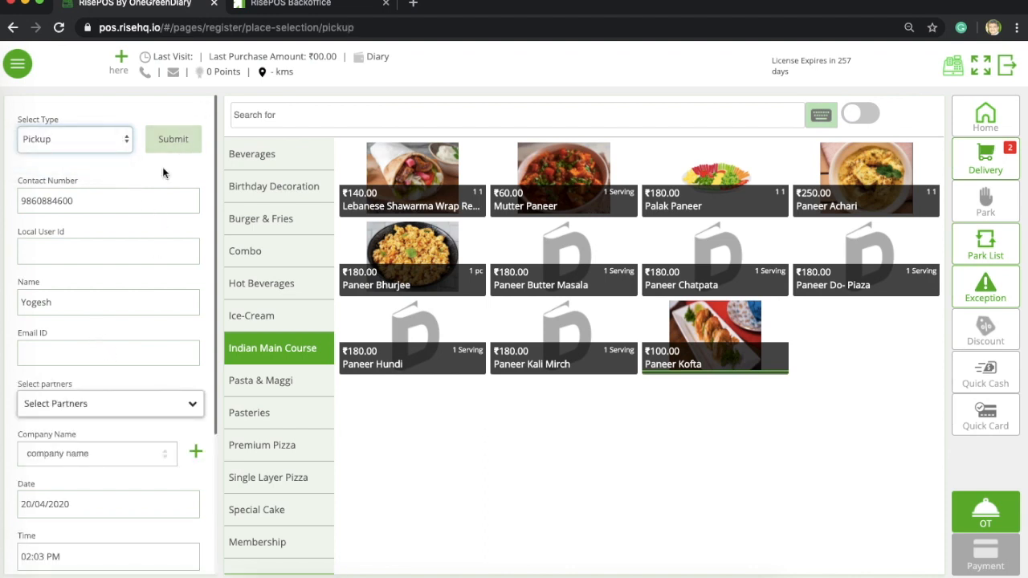
scroll(114, 401, down, 3)
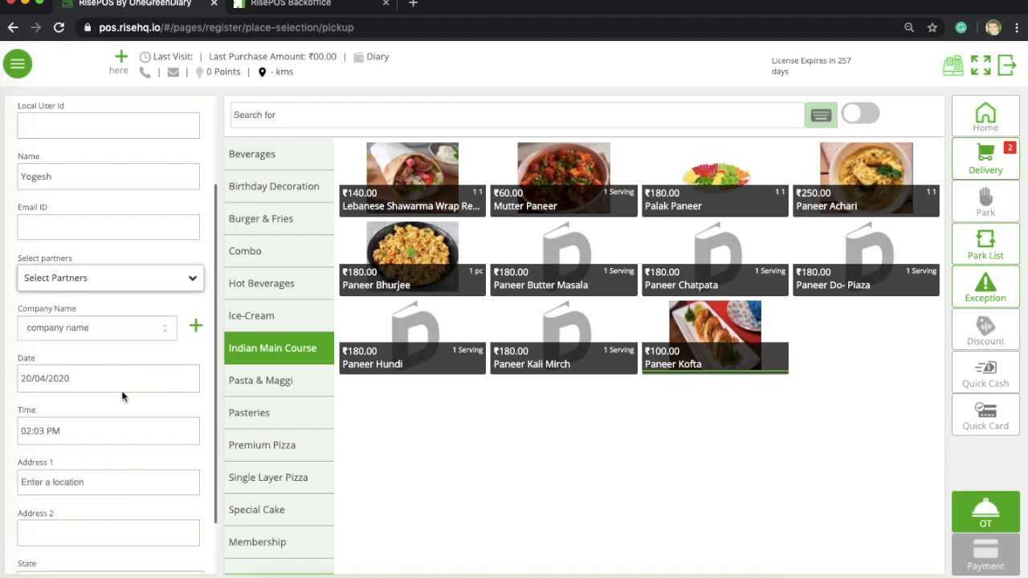
click(189, 379)
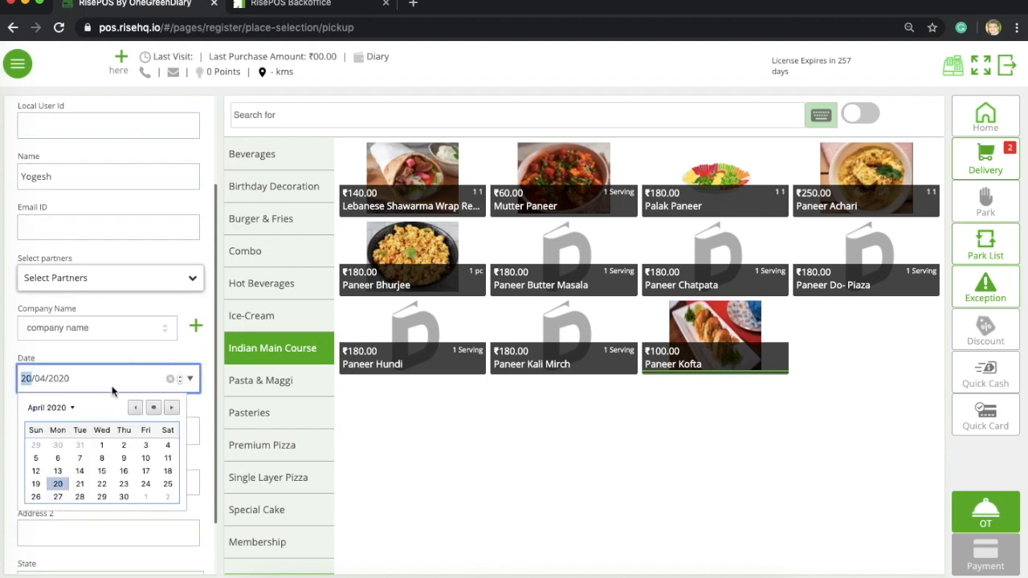
click(80, 483)
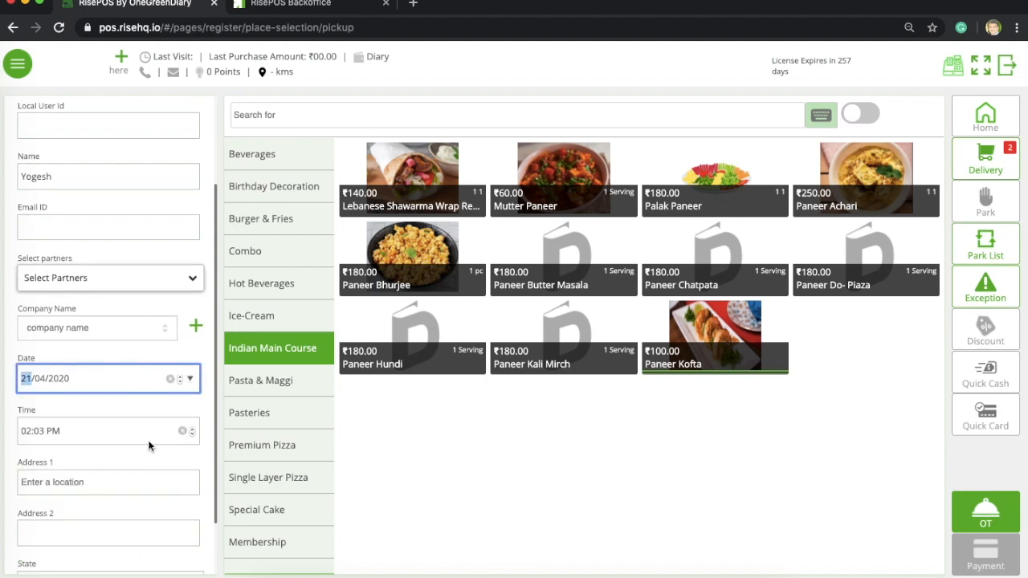
scroll(149, 325, up, 3)
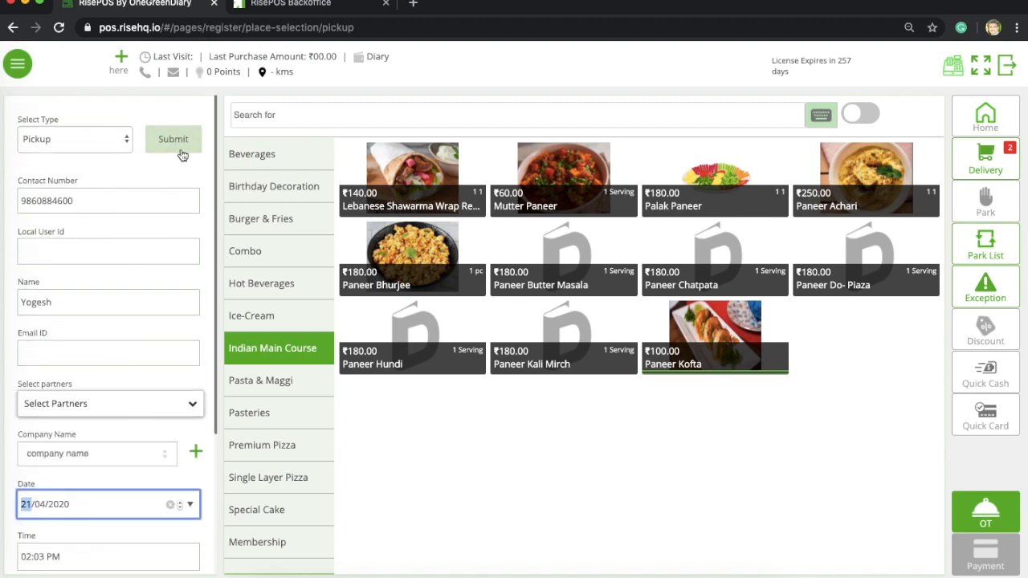
click(181, 148)
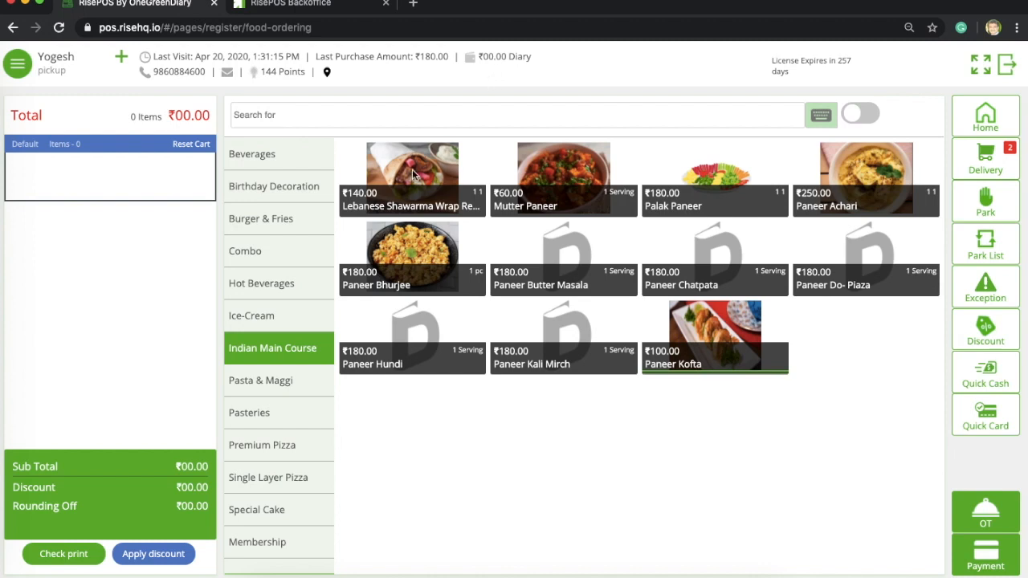
- Add one Paneer Bhurjee (₹180.00) from Indian Main Course to the cart
click(420, 266)
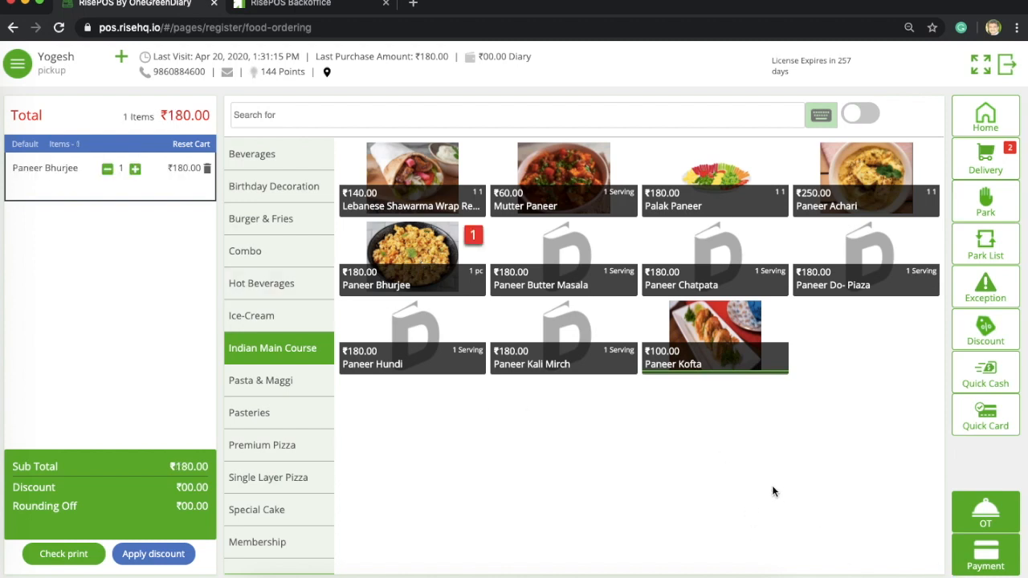
- Pay ₹100 in cash toward the ₹180 bill and save the ₹80 balance to the diary
click(988, 556)
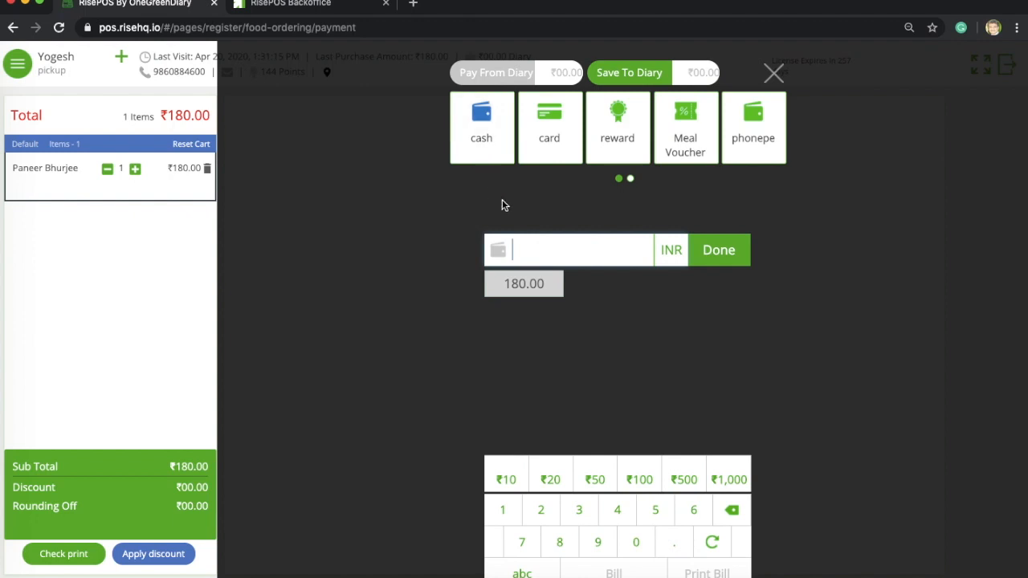
text(100)
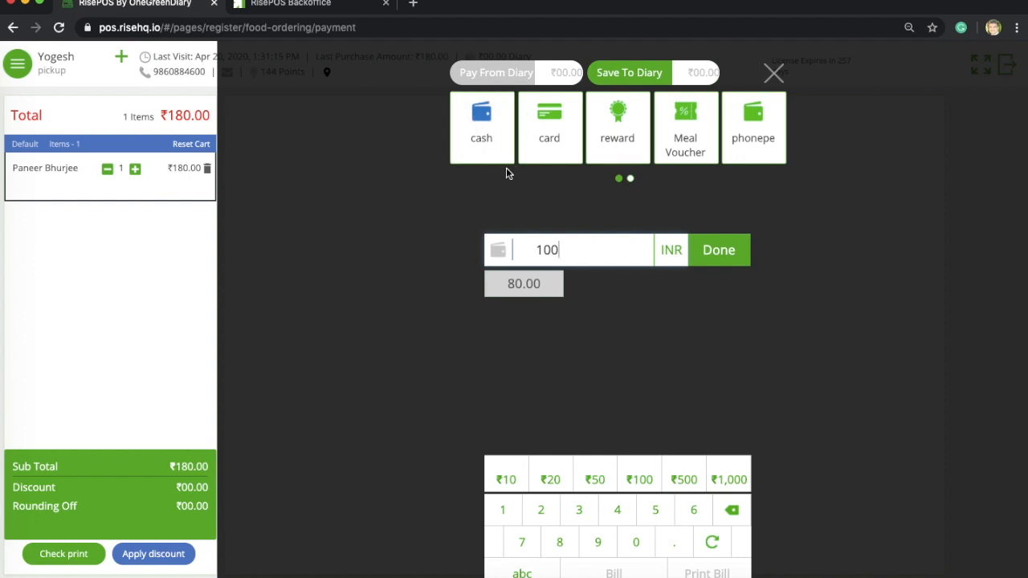
click(727, 263)
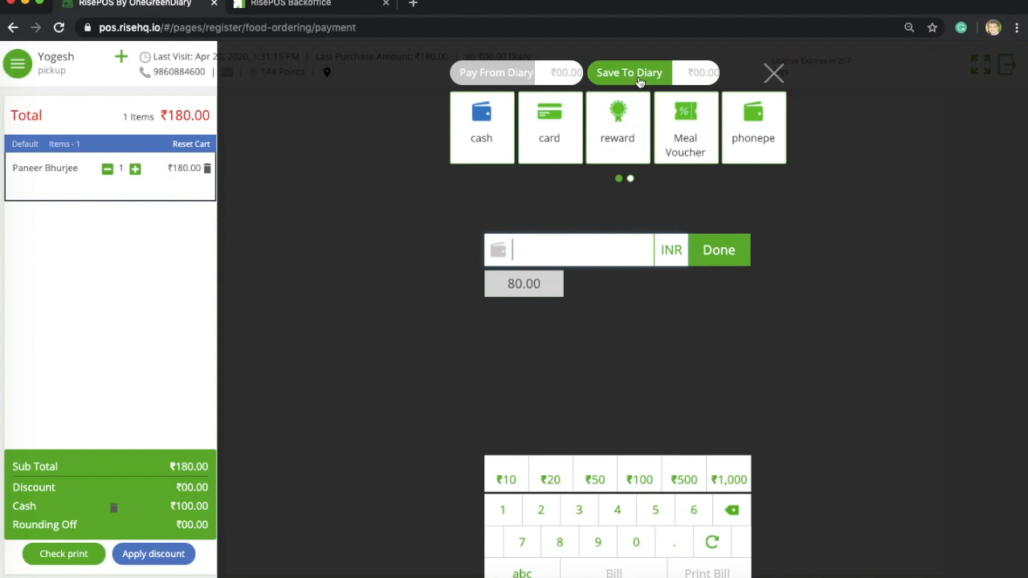
click(638, 80)
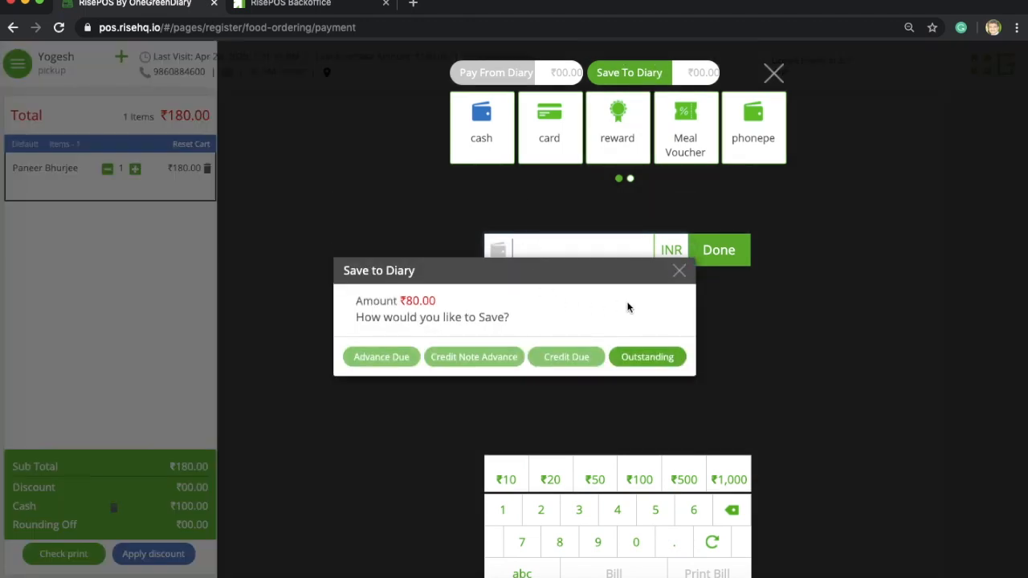
- Record the ₹80 as outstanding and bill the order, returning to an empty register
click(659, 361)
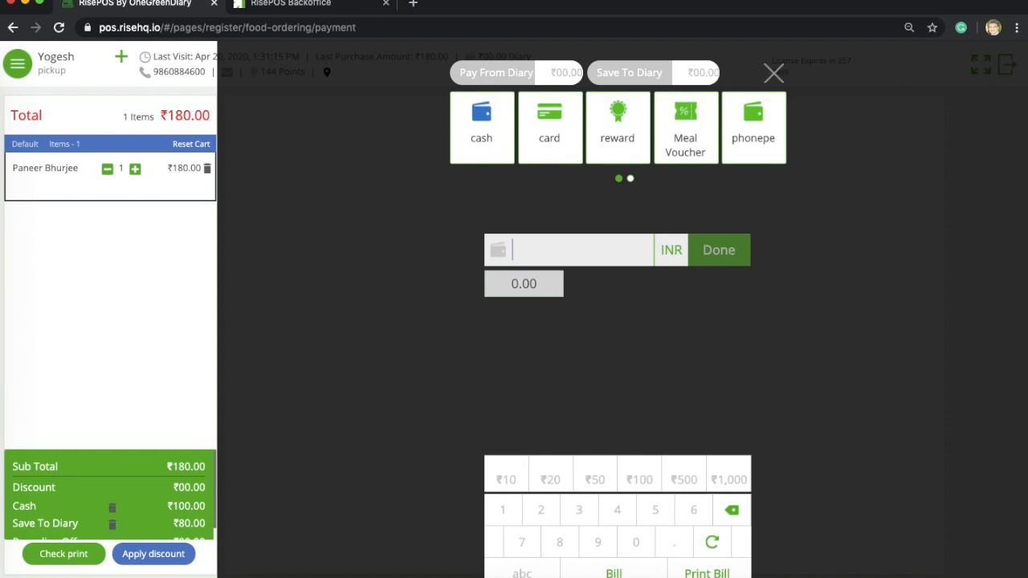
click(616, 572)
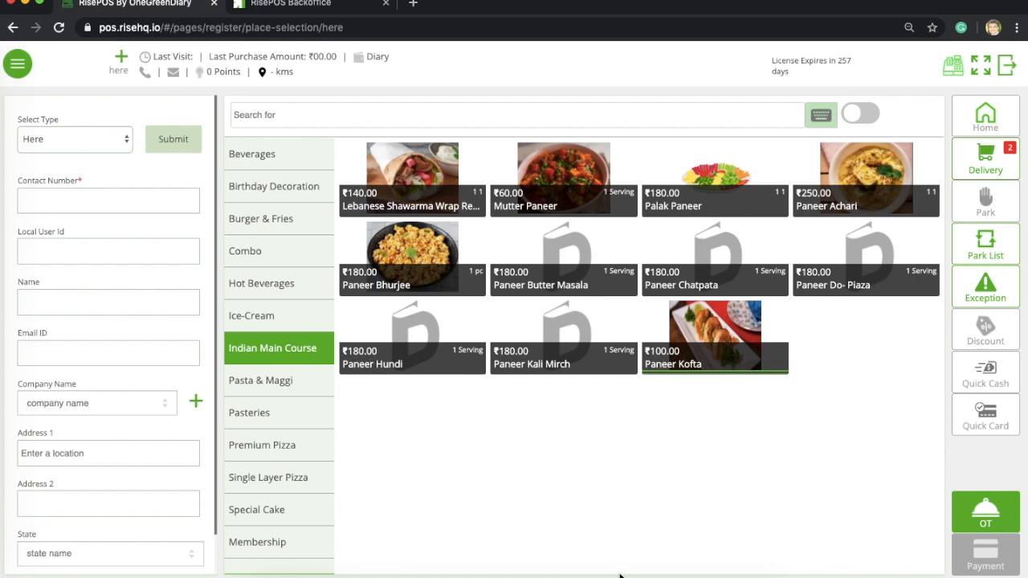
- Open Recent Orders and check the pickup order's ₹100 cash and ₹80 outstanding rows
click(24, 67)
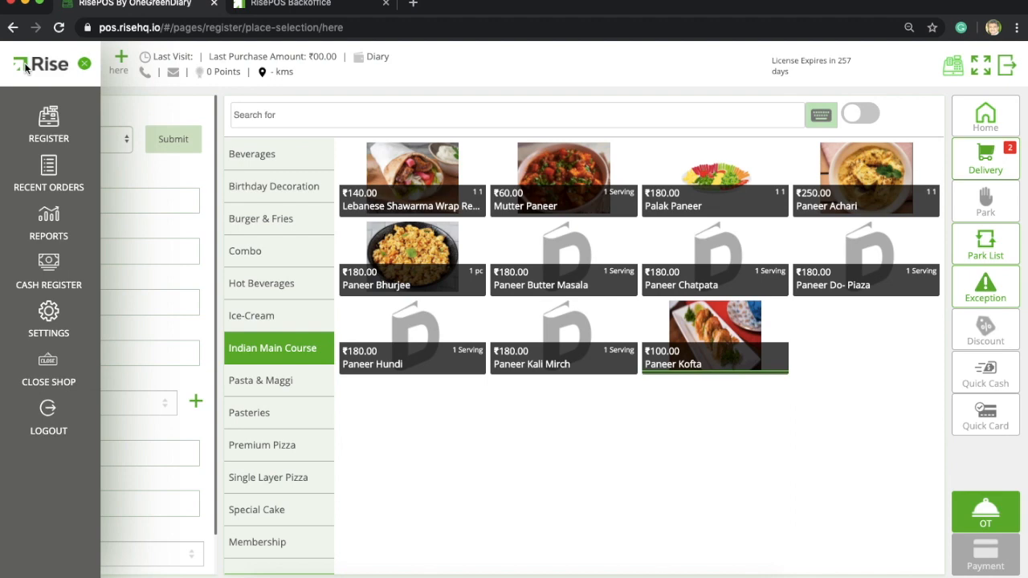
click(66, 178)
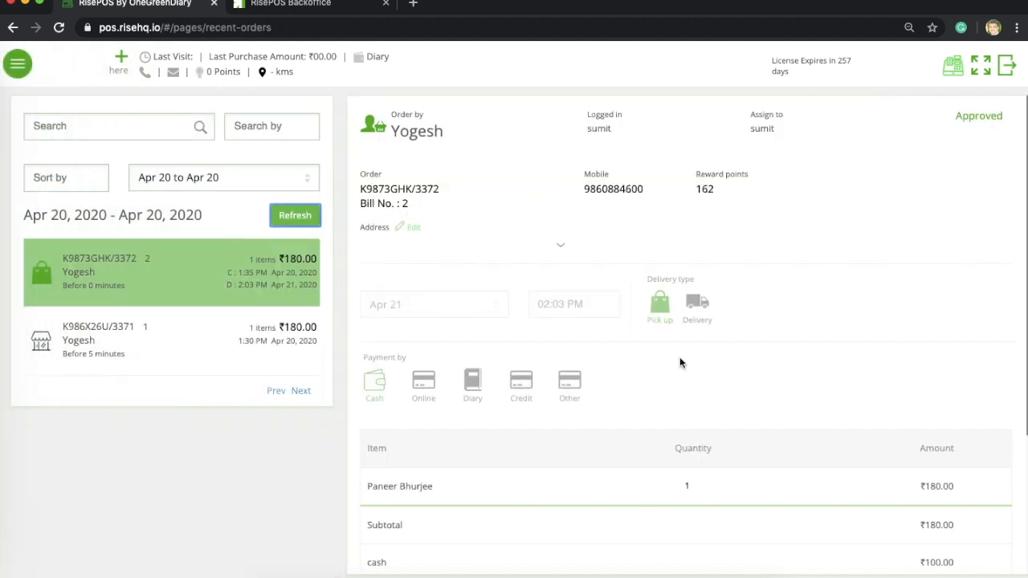
scroll(680, 356, down, 3)
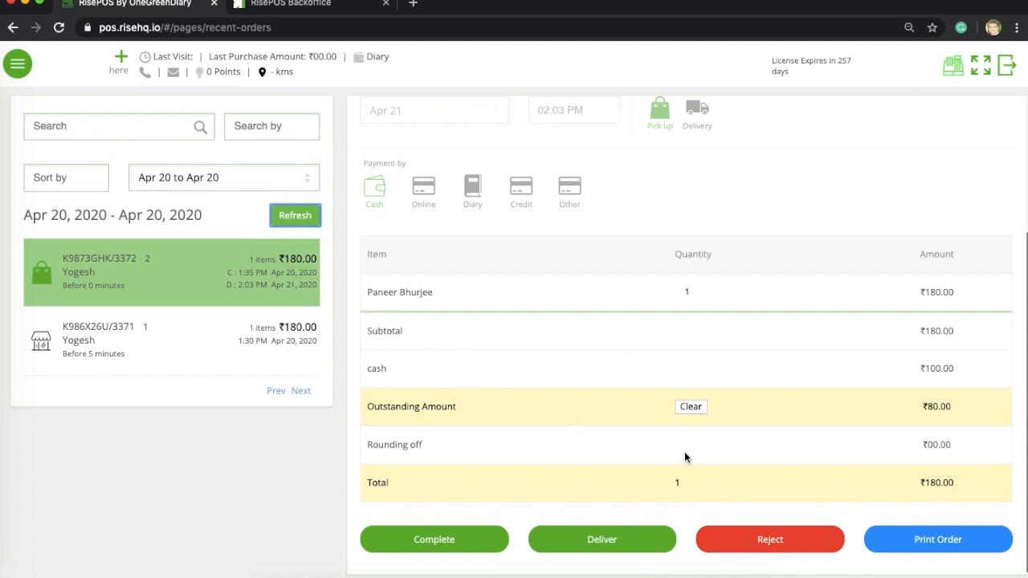
scroll(587, 407, up, 1)
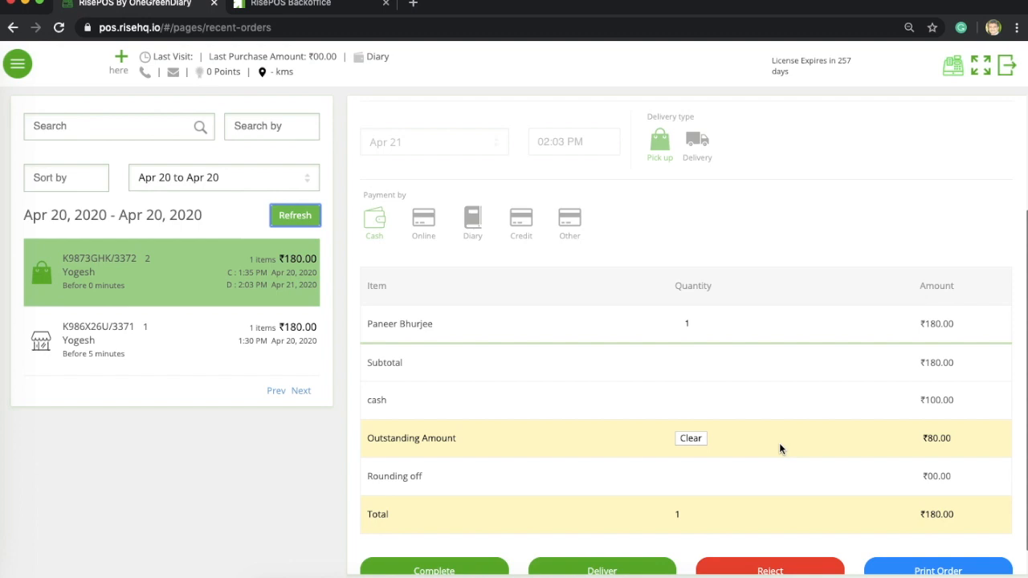
scroll(779, 442, down, 1)
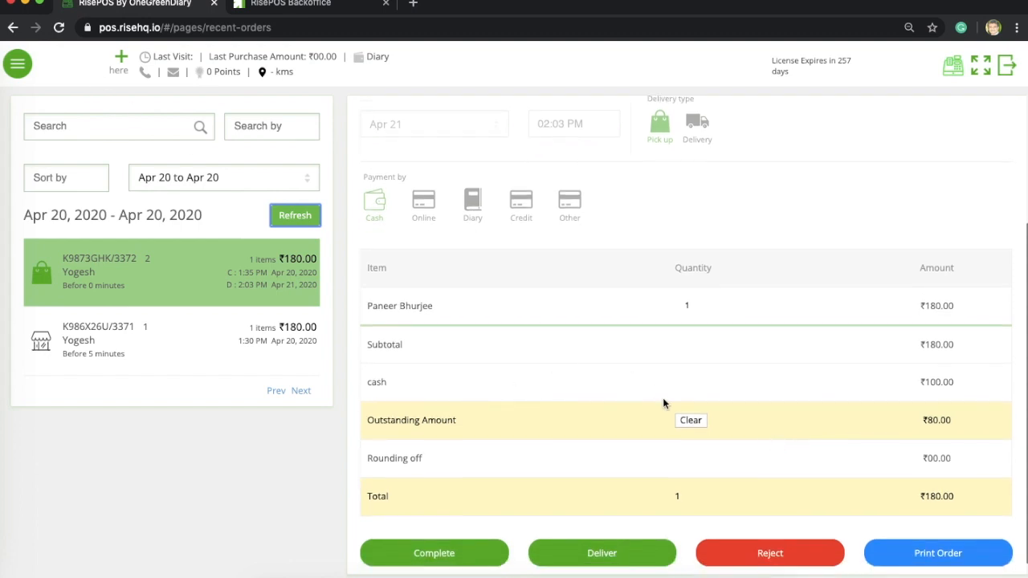
- Clear the ₹80 outstanding with a card payment and bill it, leaving the order Approved
click(698, 428)
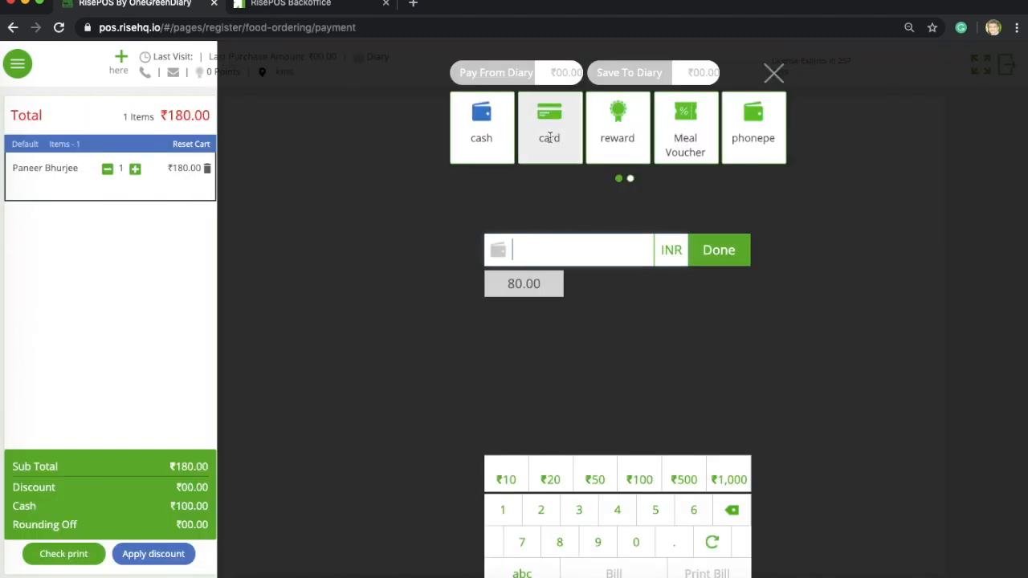
click(567, 155)
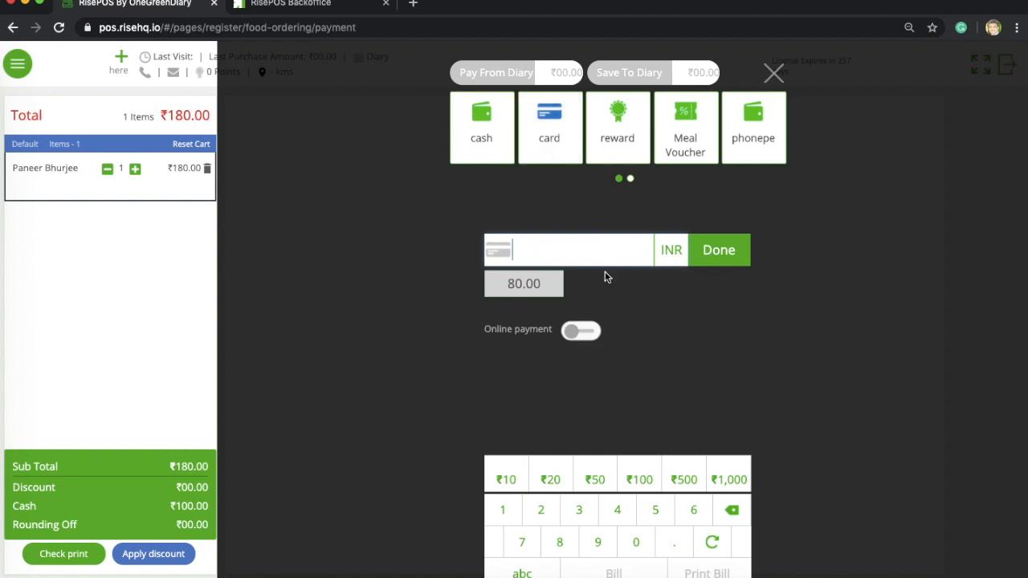
text(80)
click(733, 253)
click(614, 574)
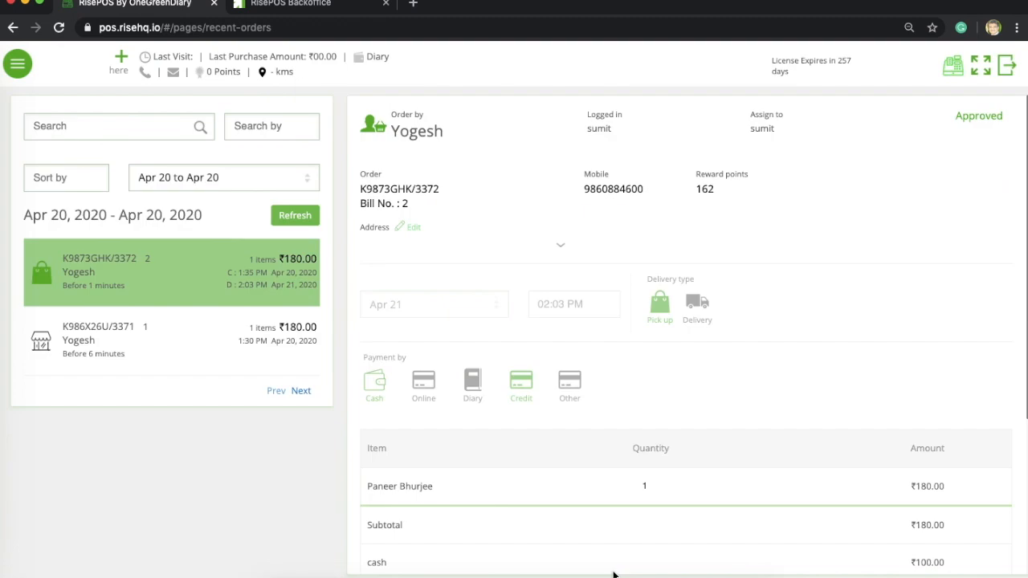
scroll(614, 573, down, 4)
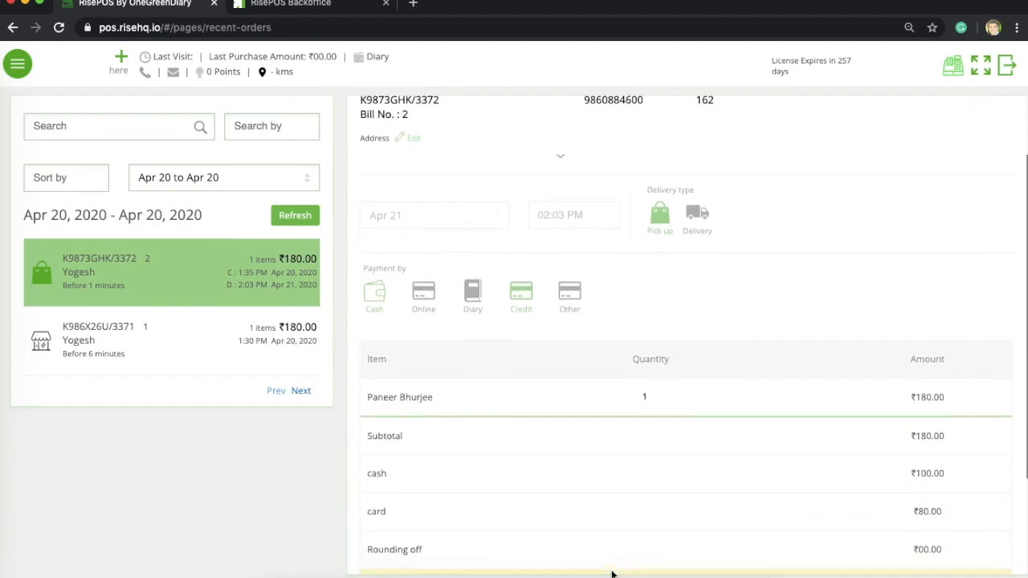
scroll(613, 573, down, 2)
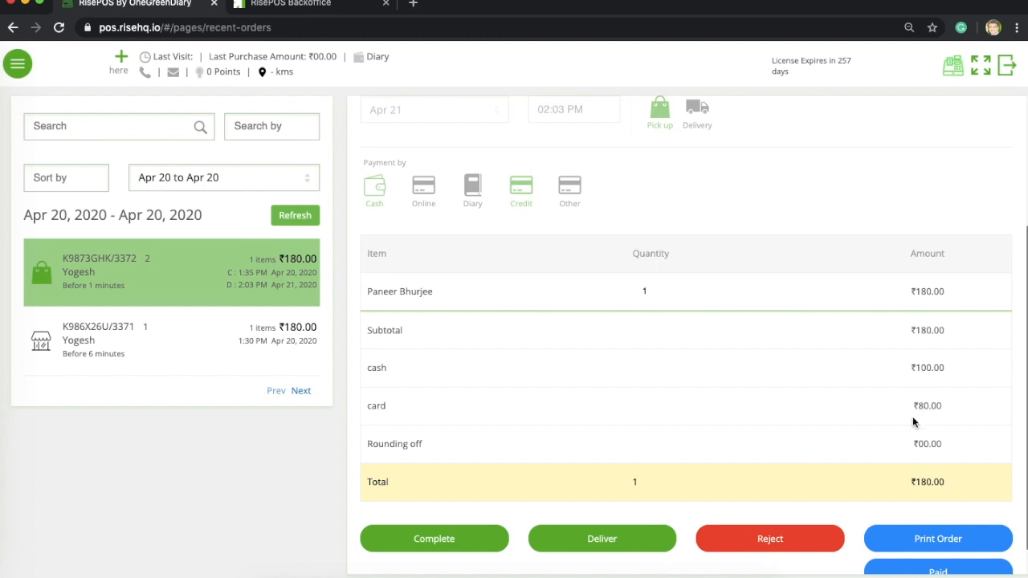
scroll(828, 438, down, 2)
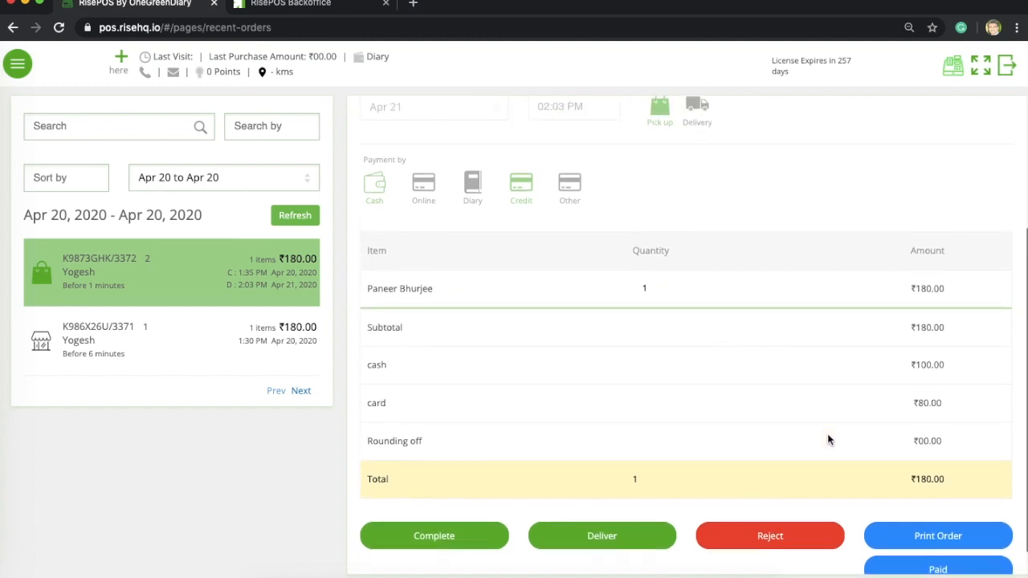
scroll(829, 439, up, 2)
scroll(829, 440, down, 3)
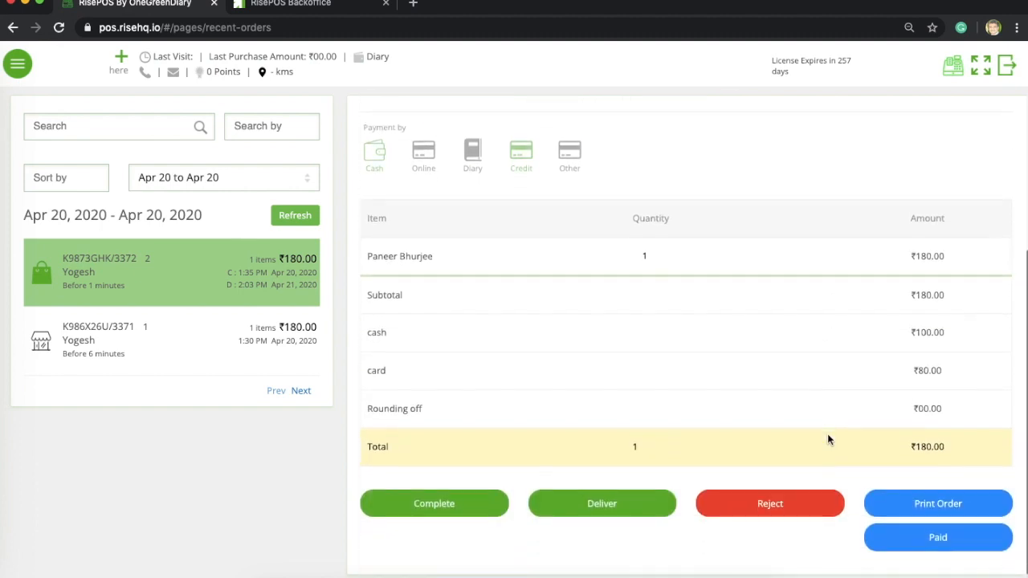
scroll(828, 440, up, 2)
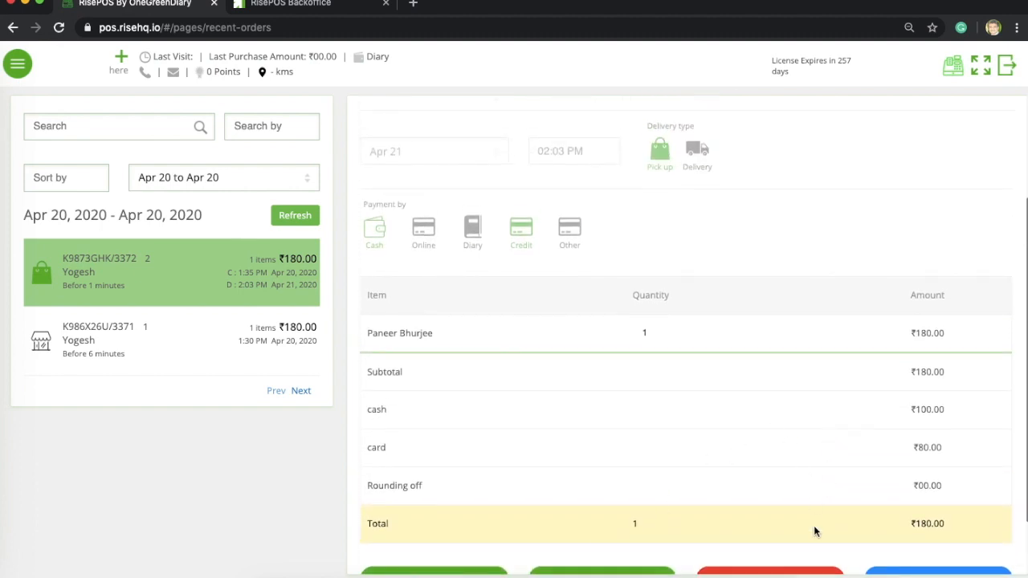
scroll(814, 531, up, 2)
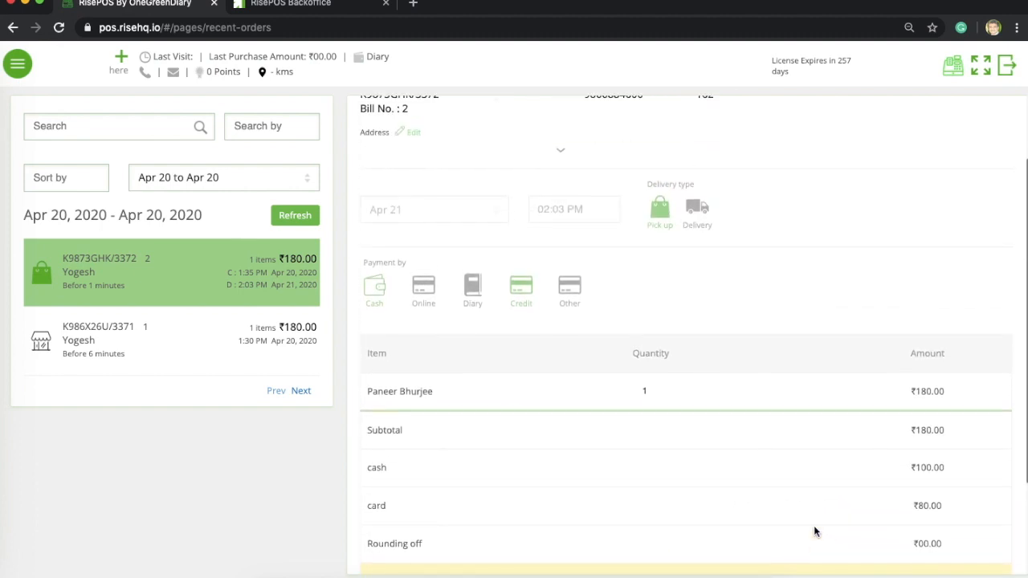
scroll(814, 531, down, 4)
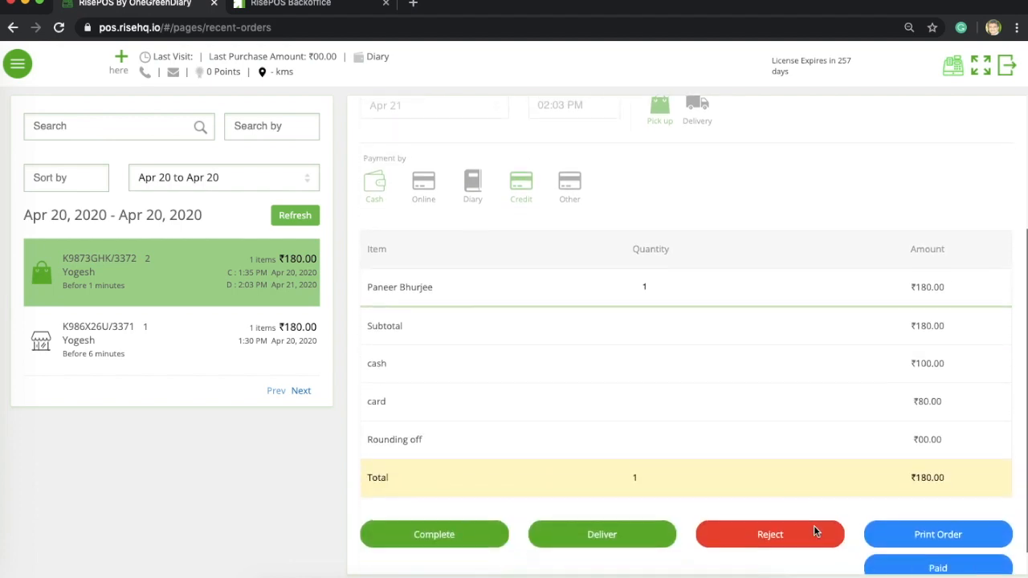